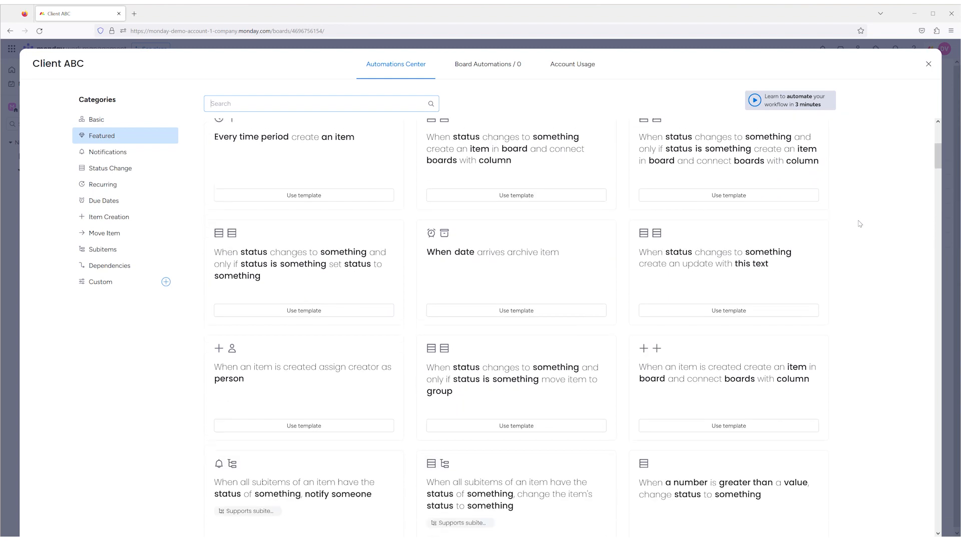
Start a new automation from the "When date arrives notify someone" template in the Notifications category
{"action": "scroll", "coordinate": [859, 223], "scroll_direction": "down", "scroll_amount": 8}
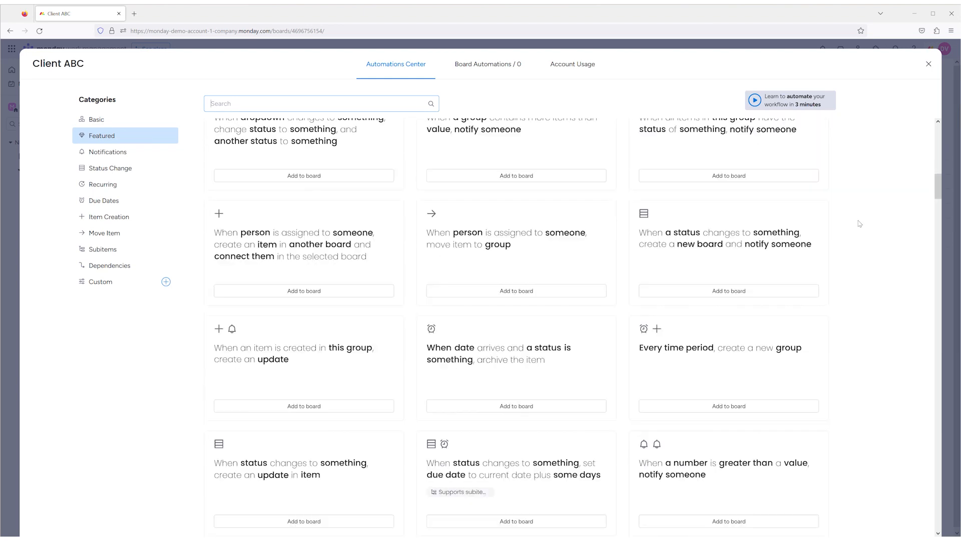
{"action": "scroll", "coordinate": [860, 223], "scroll_direction": "down", "scroll_amount": 5}
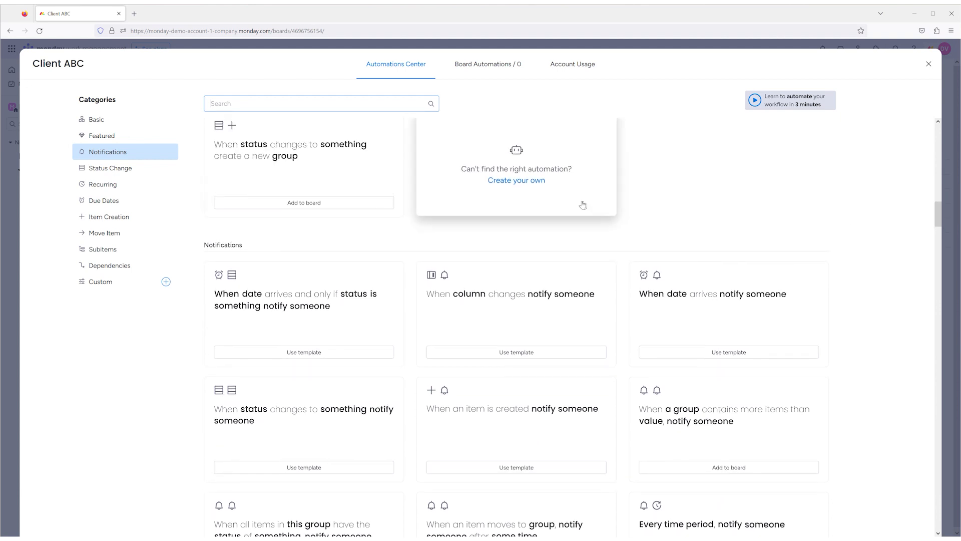
{"action": "scroll", "coordinate": [551, 213], "scroll_direction": "up", "scroll_amount": 1}
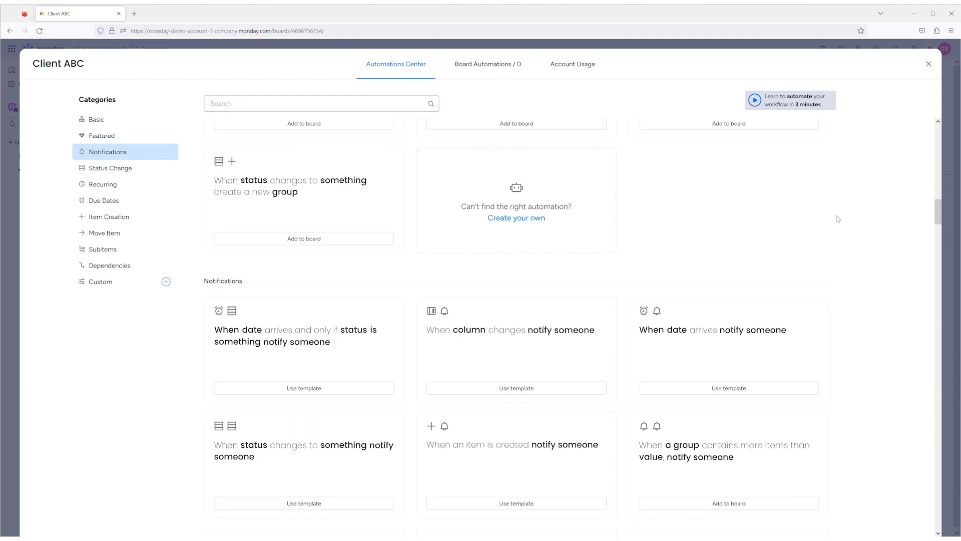
{"action": "scroll", "coordinate": [838, 219], "scroll_direction": "down", "scroll_amount": 3}
{"action": "scroll", "coordinate": [840, 218], "scroll_direction": "up", "scroll_amount": 4}
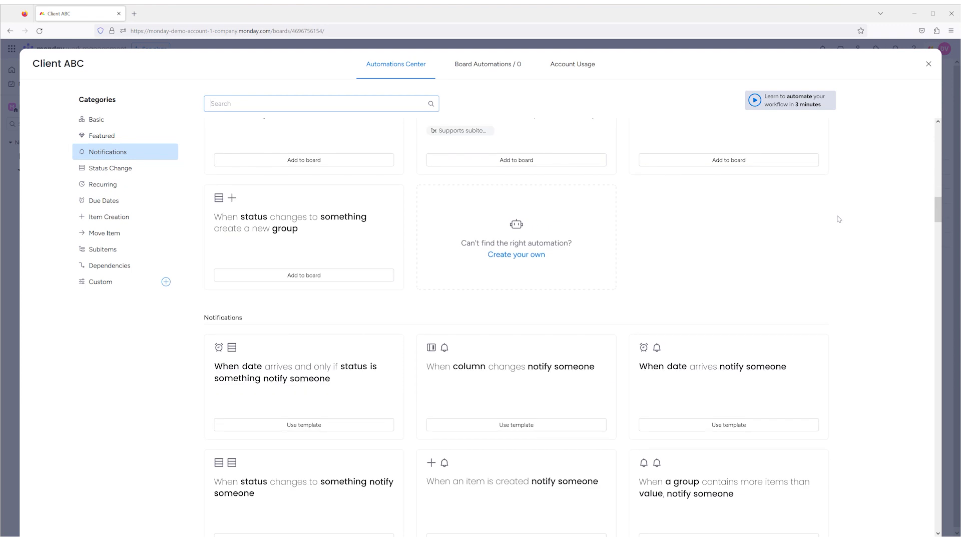
{"action": "scroll", "coordinate": [840, 219], "scroll_direction": "down", "scroll_amount": 3}
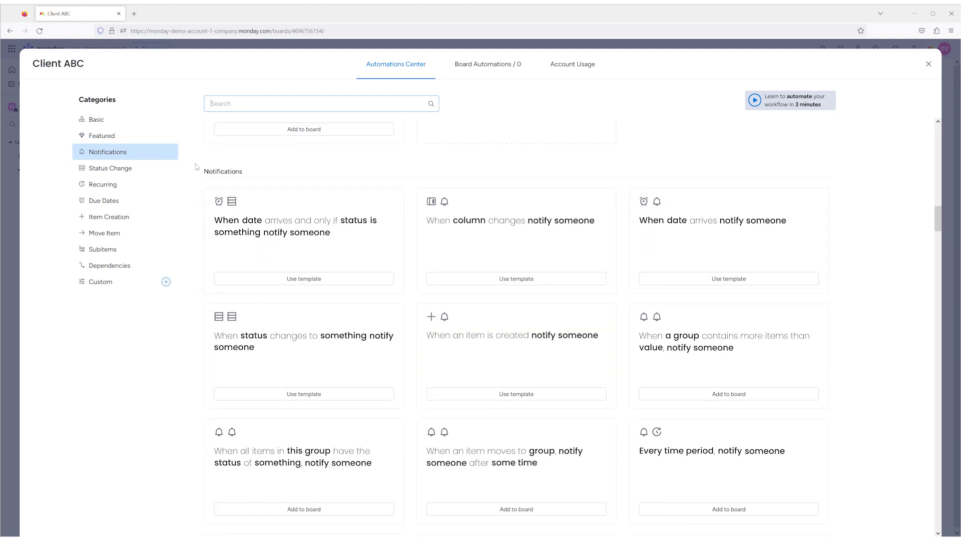
{"action": "scroll", "coordinate": [667, 202], "scroll_direction": "down", "scroll_amount": 1}
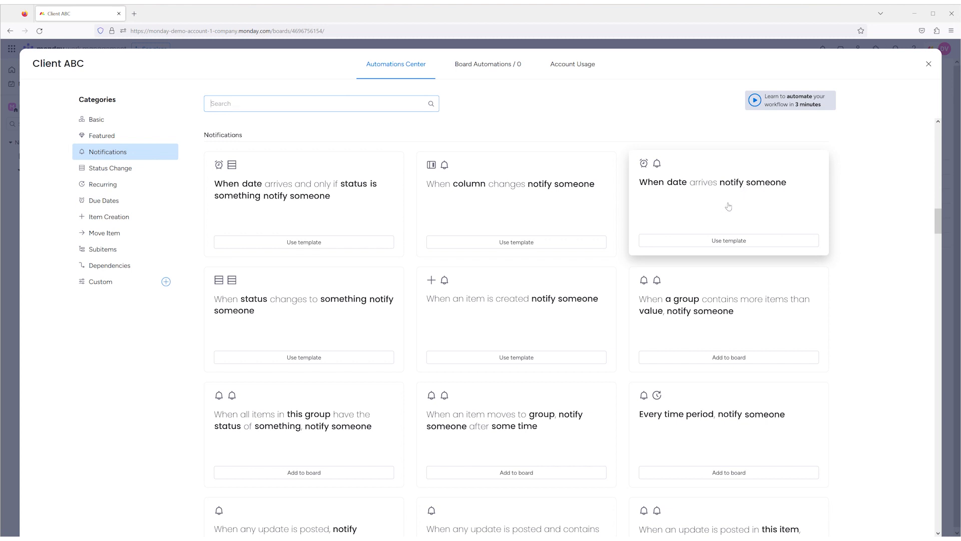
{"action": "left_click", "coordinate": [729, 241]}
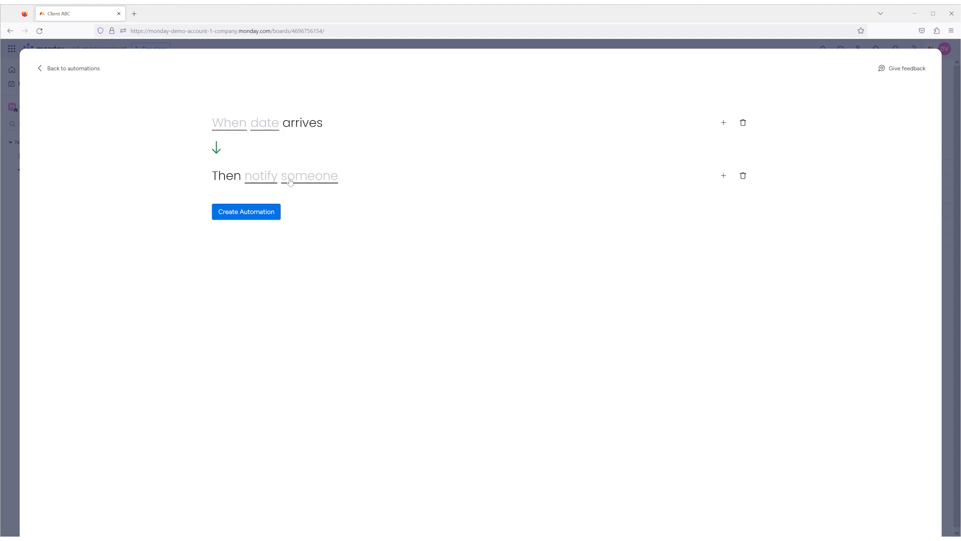
Set the automation's trigger timing to 1 day after the date arrives, at 9 AM
{"action": "left_click", "coordinate": [227, 127]}
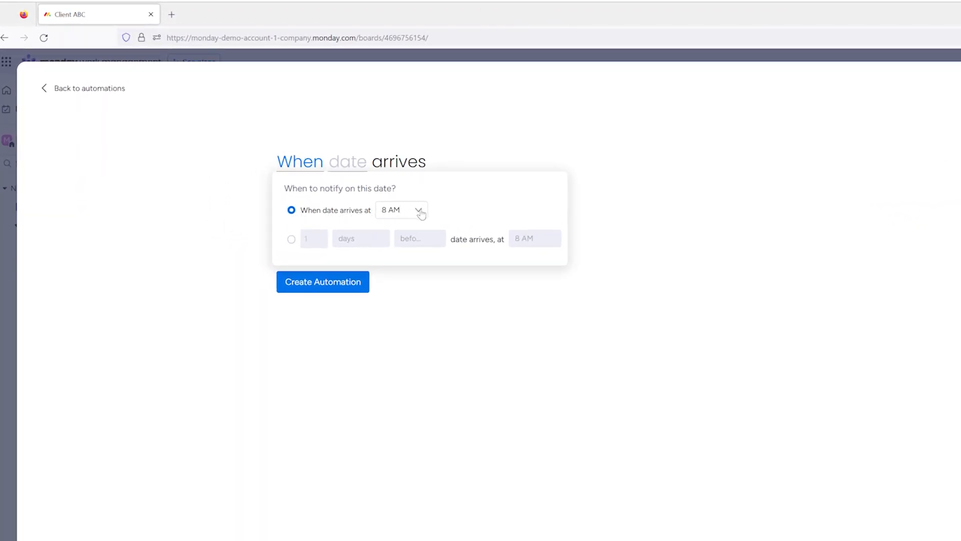
{"action": "left_click", "coordinate": [292, 240]}
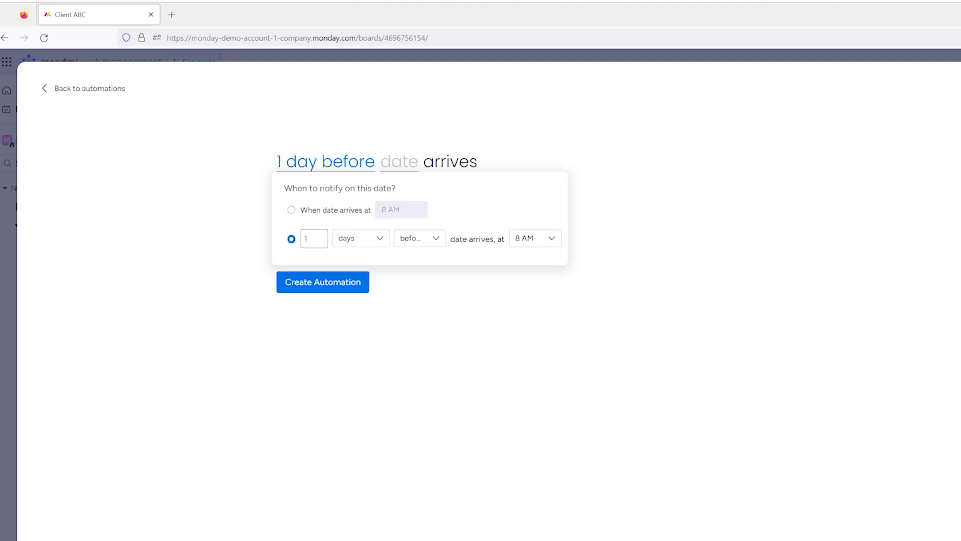
{"action": "left_click", "coordinate": [342, 244]}
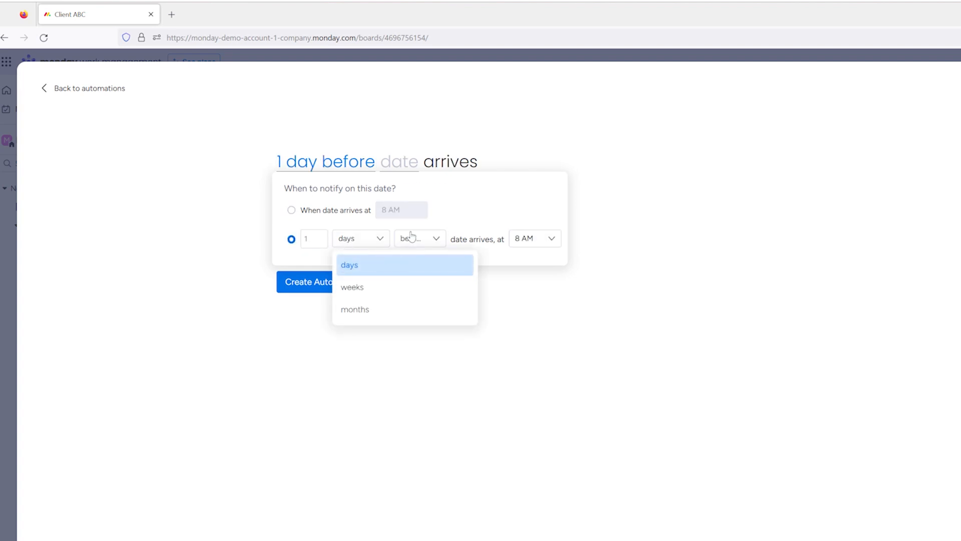
{"action": "left_click", "coordinate": [413, 239]}
{"action": "left_click", "coordinate": [542, 218]}
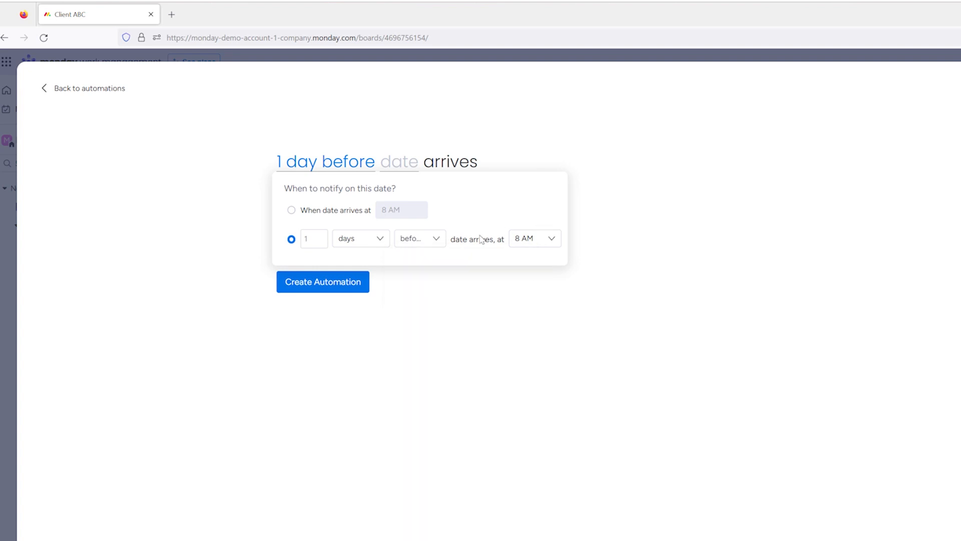
{"action": "left_click", "coordinate": [422, 239]}
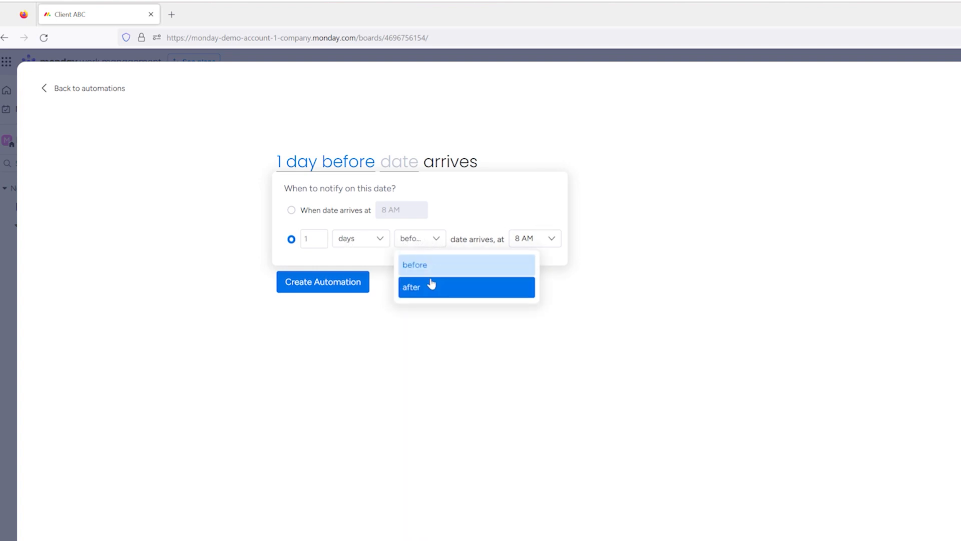
{"action": "left_click", "coordinate": [431, 282]}
{"action": "left_click", "coordinate": [533, 240]}
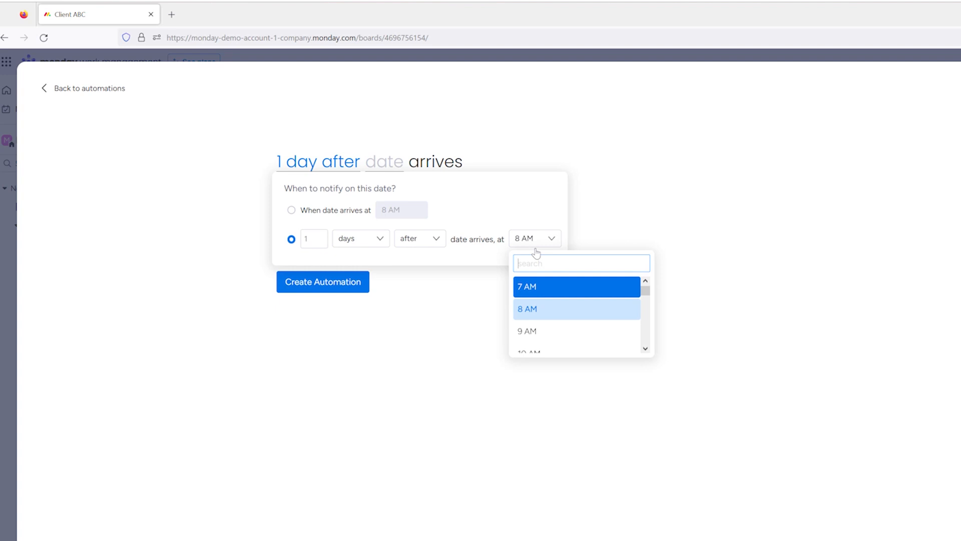
{"action": "left_click", "coordinate": [543, 332]}
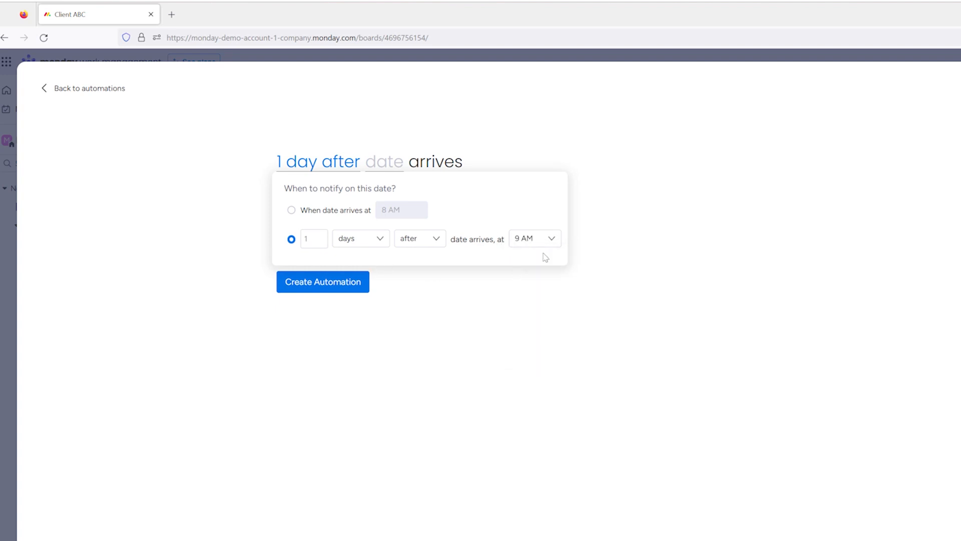
{"action": "left_click", "coordinate": [587, 135]}
Use the board's Date column as the trigger date and recheck the notification timing
{"action": "left_click", "coordinate": [383, 163]}
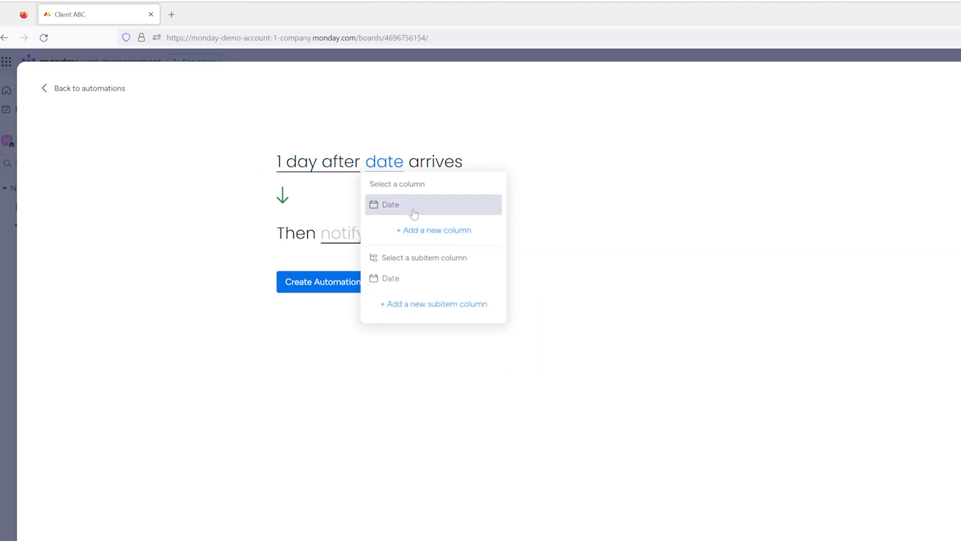
{"action": "left_click", "coordinate": [386, 204]}
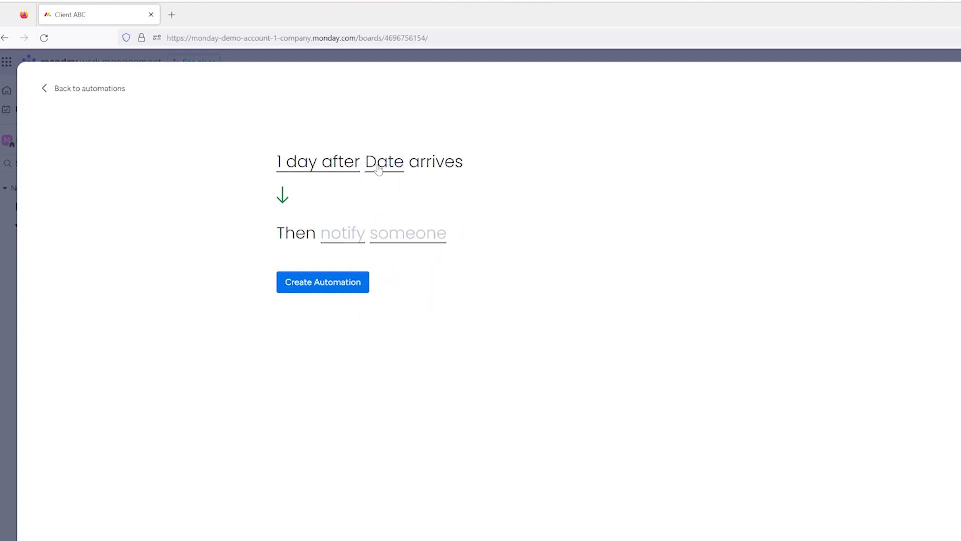
{"action": "left_click", "coordinate": [342, 167]}
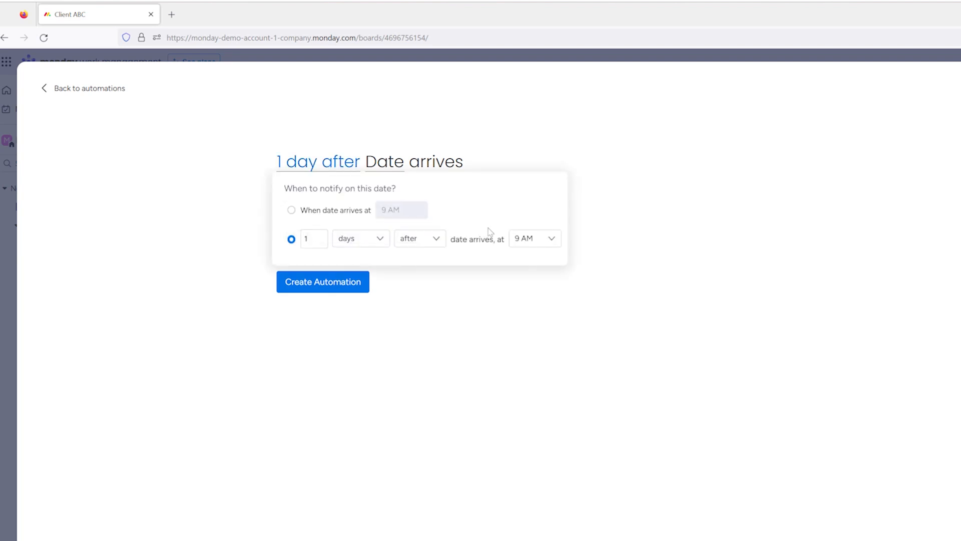
{"action": "left_click", "coordinate": [507, 126]}
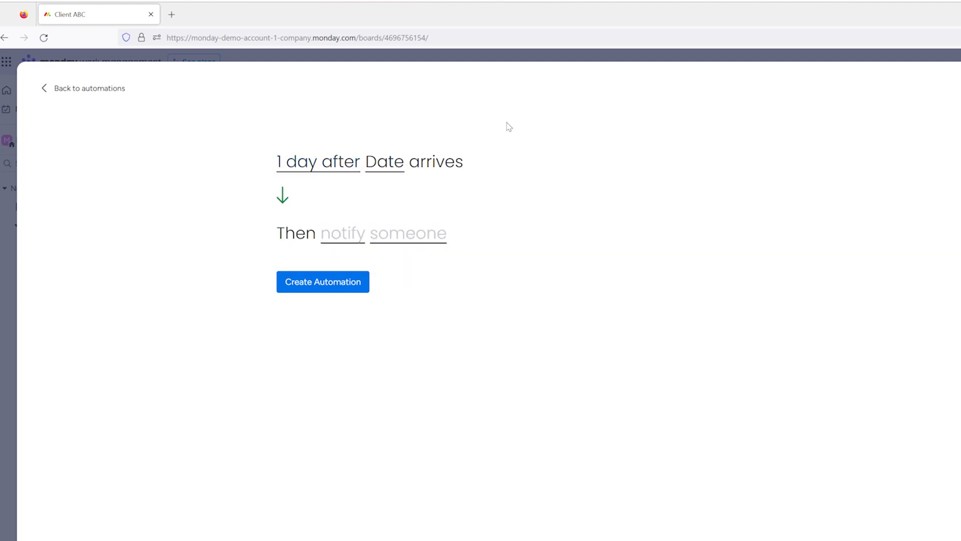
Write the notification message "This task was due yesterday" and save it
{"action": "left_click", "coordinate": [343, 240]}
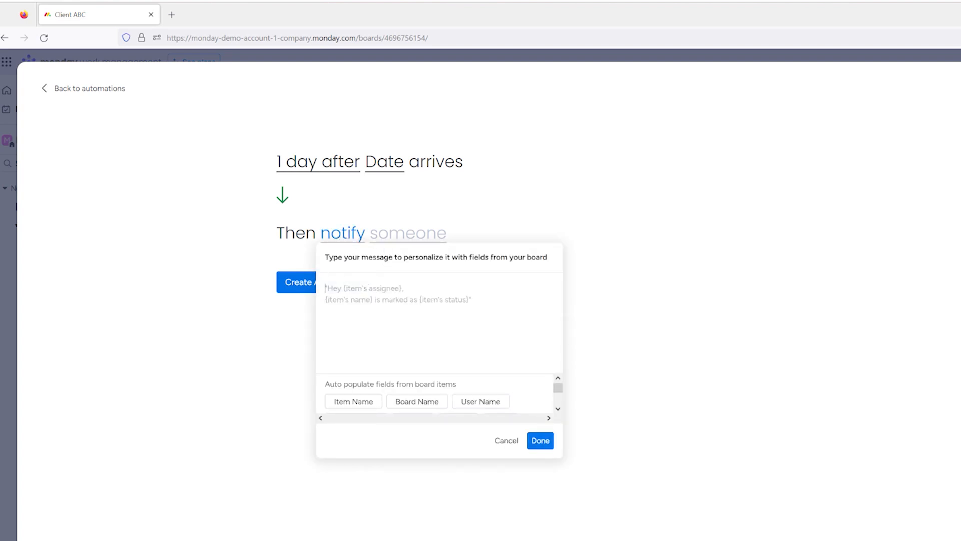
{"action": "left_click", "coordinate": [391, 289]}
{"action": "type", "text": "This task was due last"}
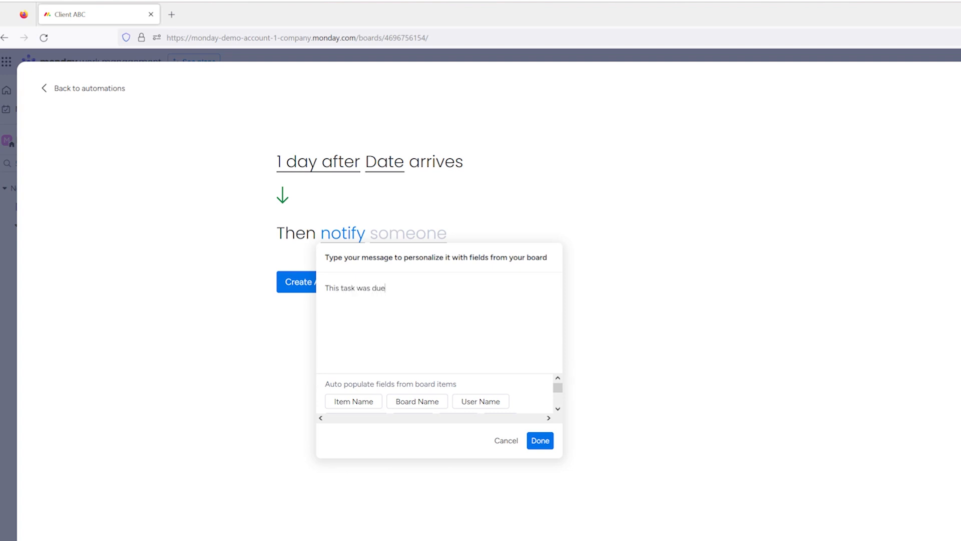
{"action": "key", "text": "BackSpace"}
{"action": "key", "text": "BackSpace"}
{"action": "key", "text": "BackSpace"}
{"action": "key", "text": "BackSpace"}
{"action": "type", "text": "yesterday"}
{"action": "left_click", "coordinate": [540, 441]}
Examine the possible notification recipients, including the team member, people column and subscriber choices
{"action": "left_click", "coordinate": [420, 235]}
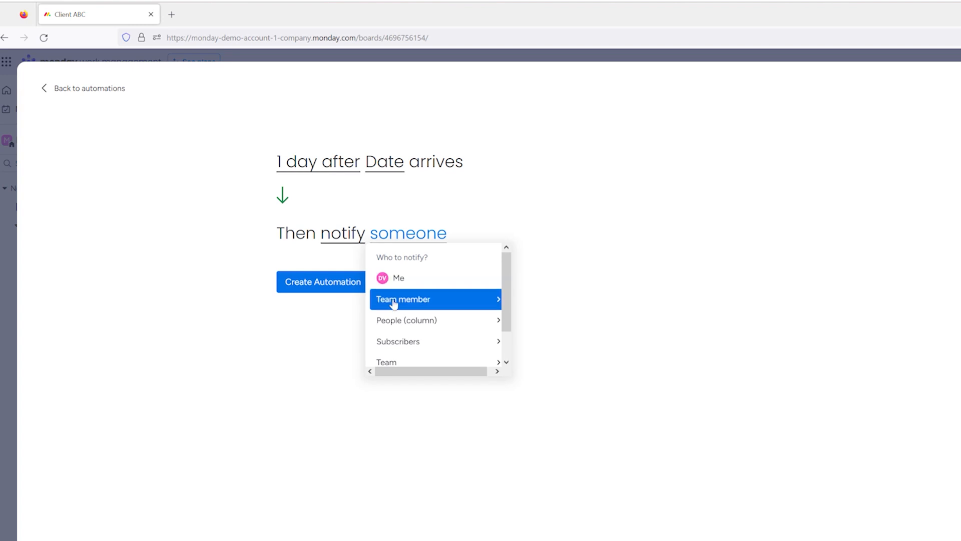
{"action": "left_click", "coordinate": [432, 306]}
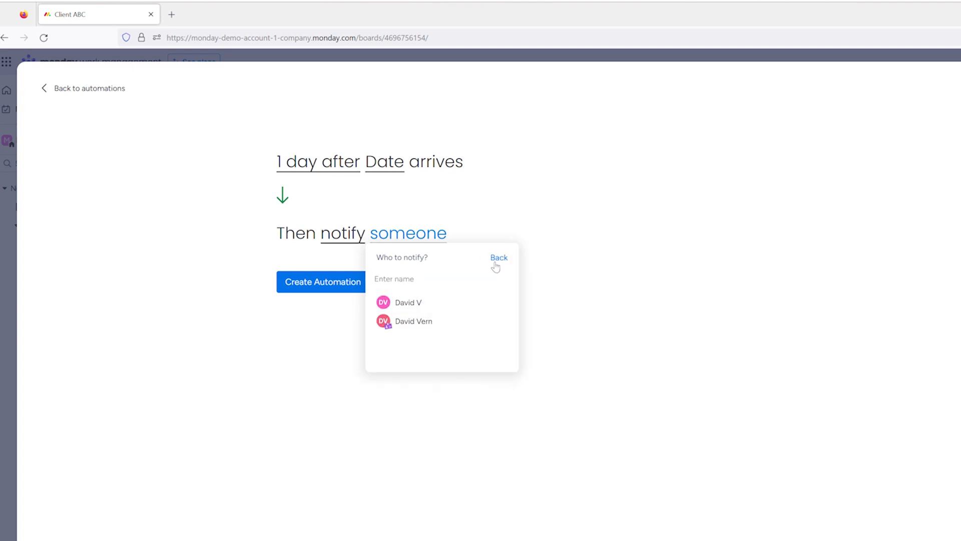
{"action": "left_click", "coordinate": [496, 263]}
{"action": "left_click", "coordinate": [419, 320]}
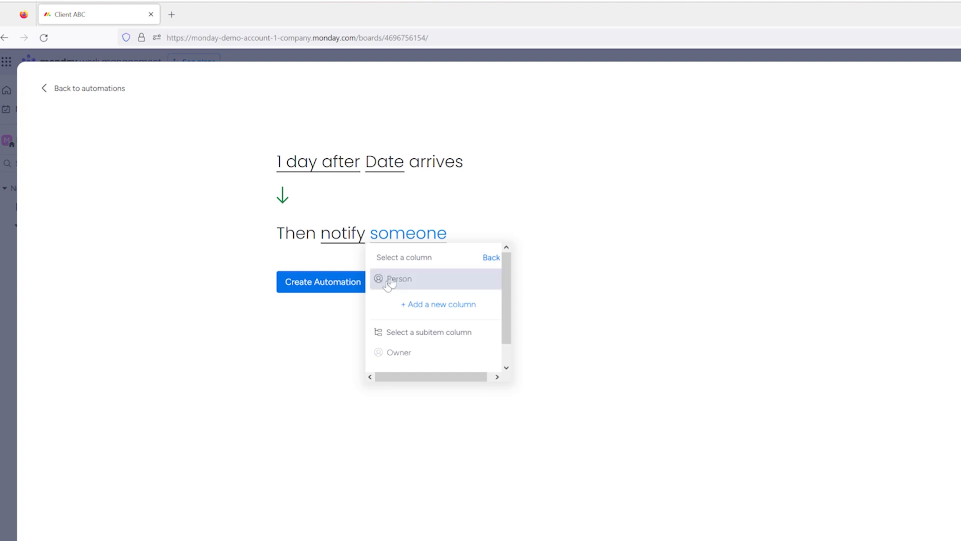
{"action": "left_click", "coordinate": [490, 259]}
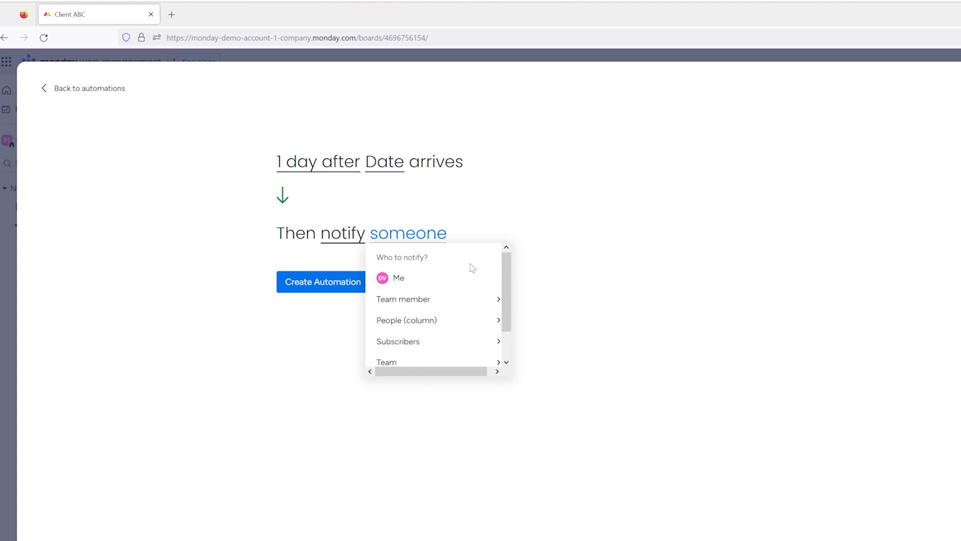
{"action": "scroll", "coordinate": [420, 331], "scroll_direction": "down", "scroll_amount": 1}
{"action": "left_click", "coordinate": [420, 313]}
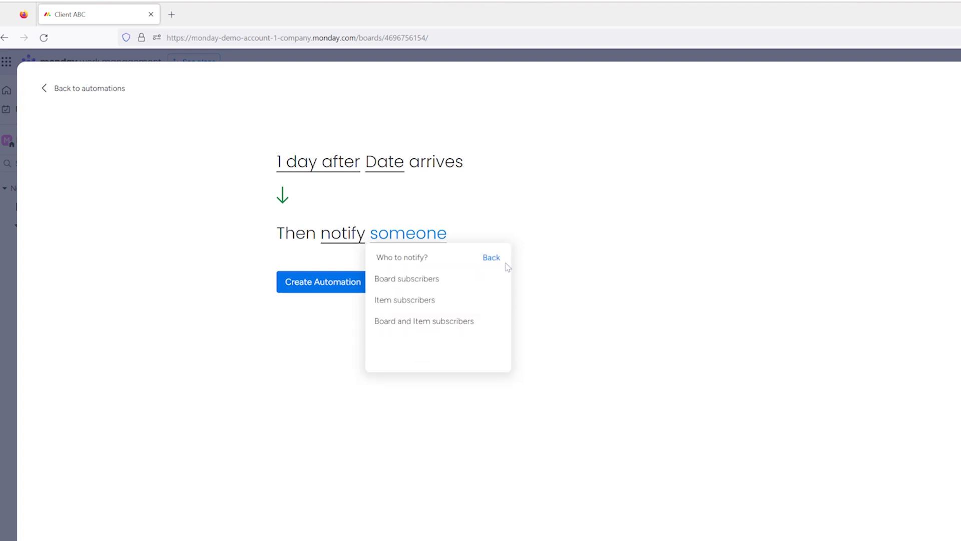
{"action": "left_click", "coordinate": [492, 257]}
{"action": "scroll", "coordinate": [426, 334], "scroll_direction": "down", "scroll_amount": 1}
{"action": "scroll", "coordinate": [426, 335], "scroll_direction": "up", "scroll_amount": 1}
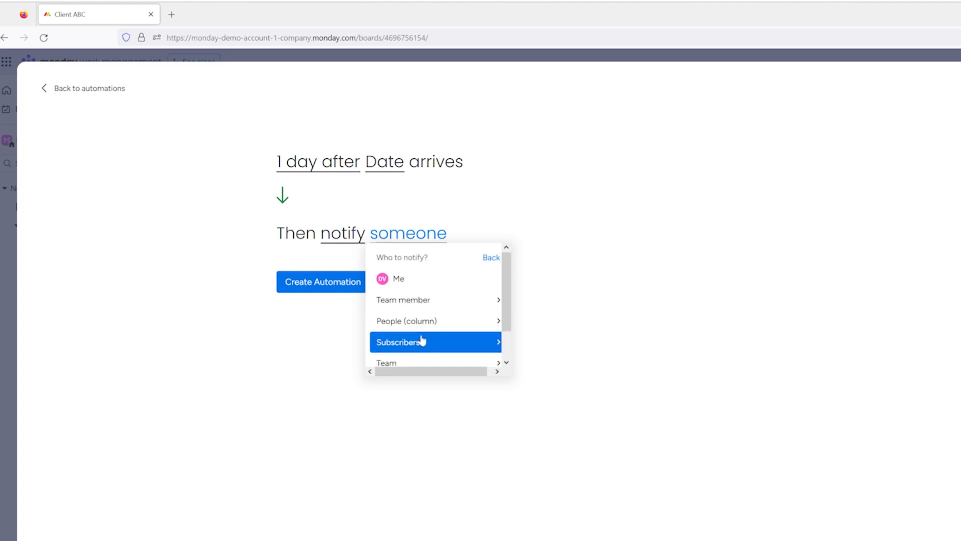
{"action": "left_click", "coordinate": [422, 339]}
{"action": "left_click", "coordinate": [500, 260]}
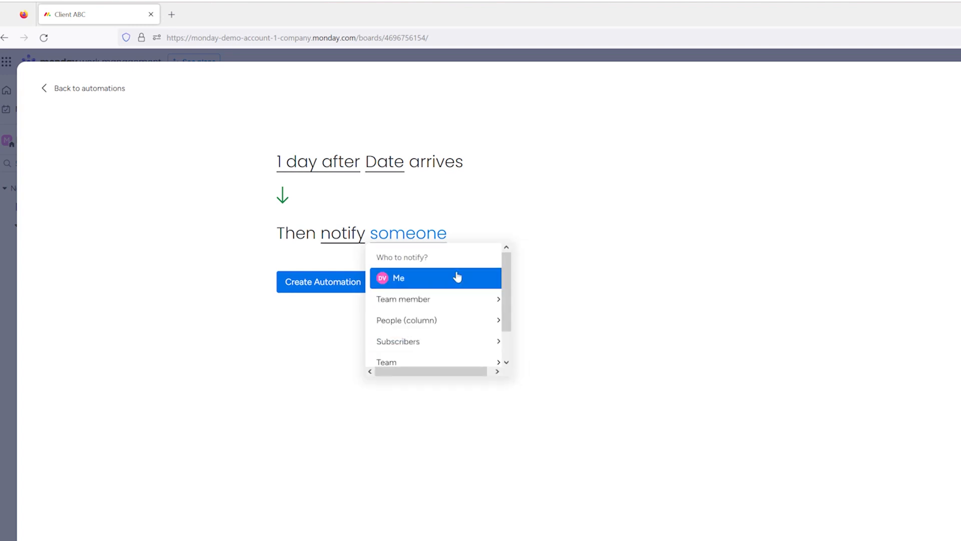
{"action": "scroll", "coordinate": [451, 280], "scroll_direction": "down", "scroll_amount": 1}
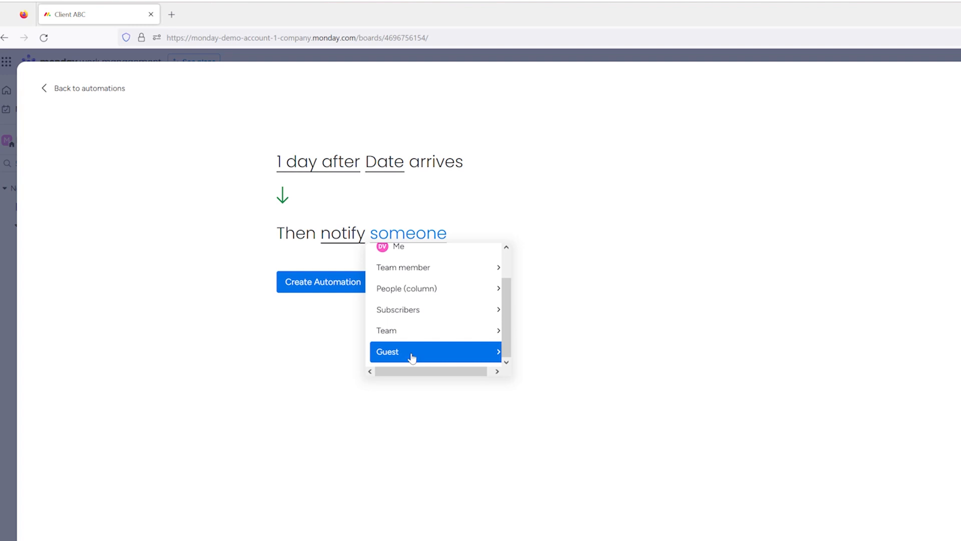
Notify whoever is in the Person people column and create the automation
{"action": "scroll", "coordinate": [412, 357], "scroll_direction": "up", "scroll_amount": 1}
{"action": "left_click", "coordinate": [412, 318]}
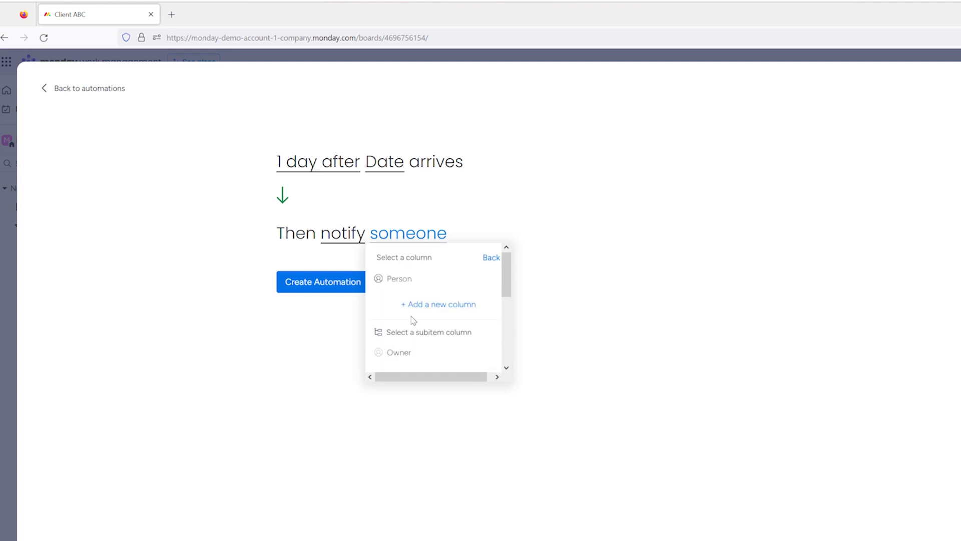
{"action": "left_click", "coordinate": [410, 280]}
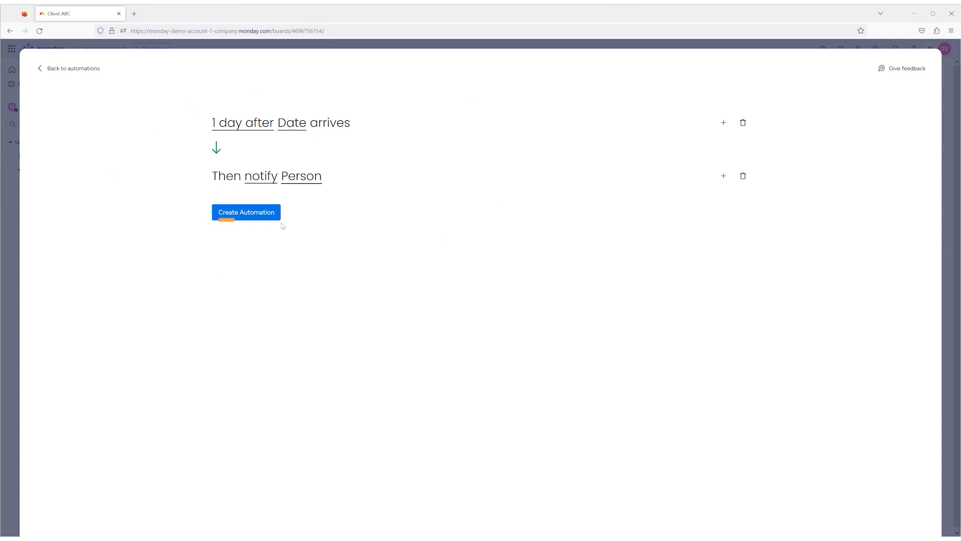
{"action": "left_click", "coordinate": [242, 215]}
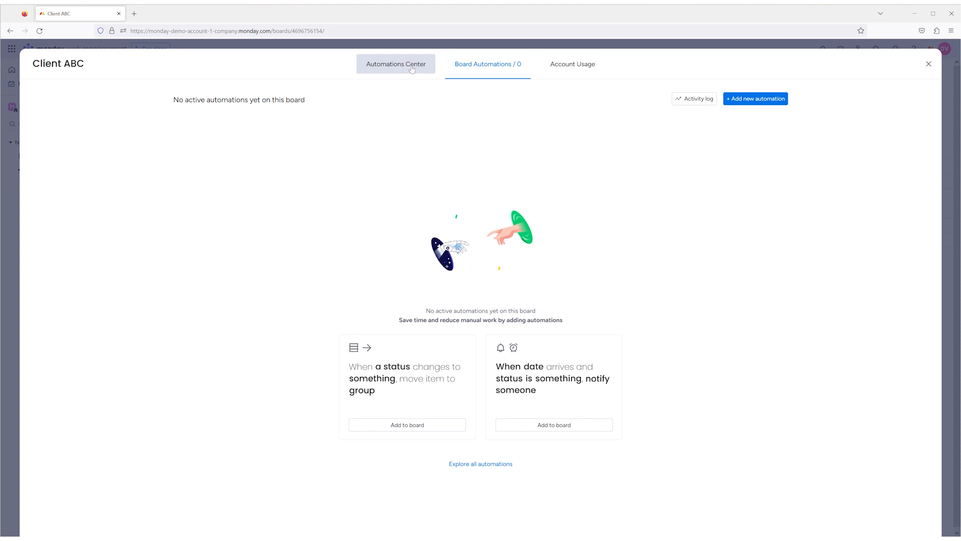
Reopen the board's automations list and switch the new automation off and back on
{"action": "left_click", "coordinate": [412, 69]}
{"action": "left_click", "coordinate": [485, 64]}
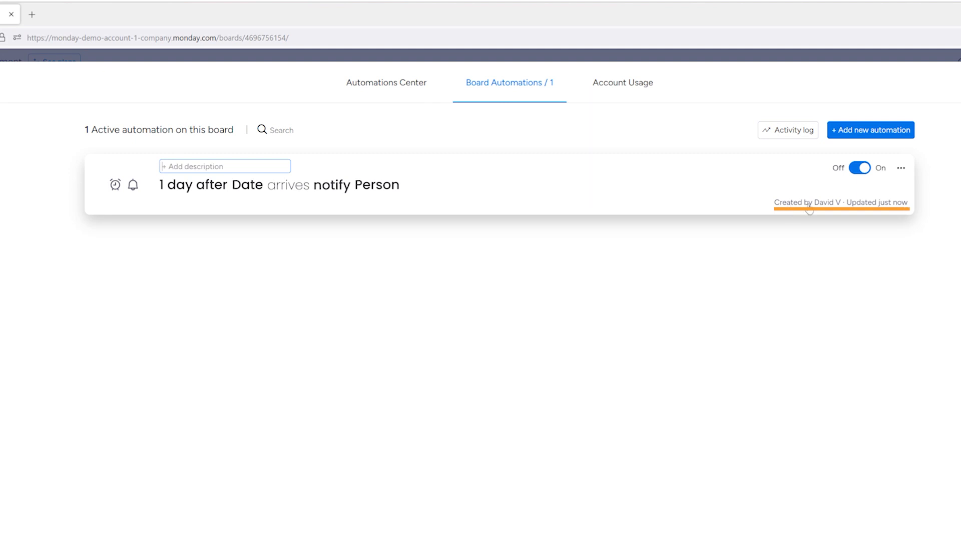
{"action": "left_click", "coordinate": [860, 168]}
{"action": "left_click", "coordinate": [860, 169]}
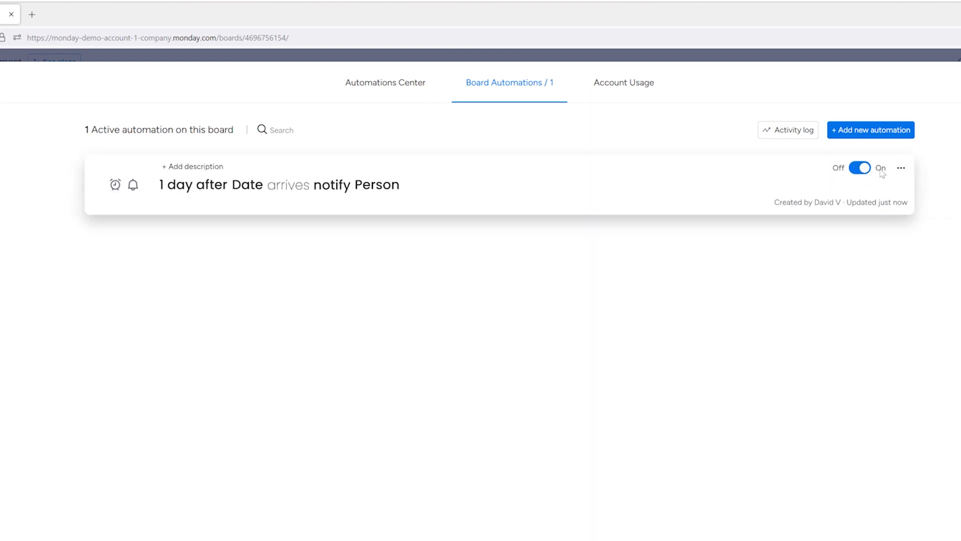
Review the management options of the new automation and return to the Automations Center
{"action": "left_click", "coordinate": [899, 169]}
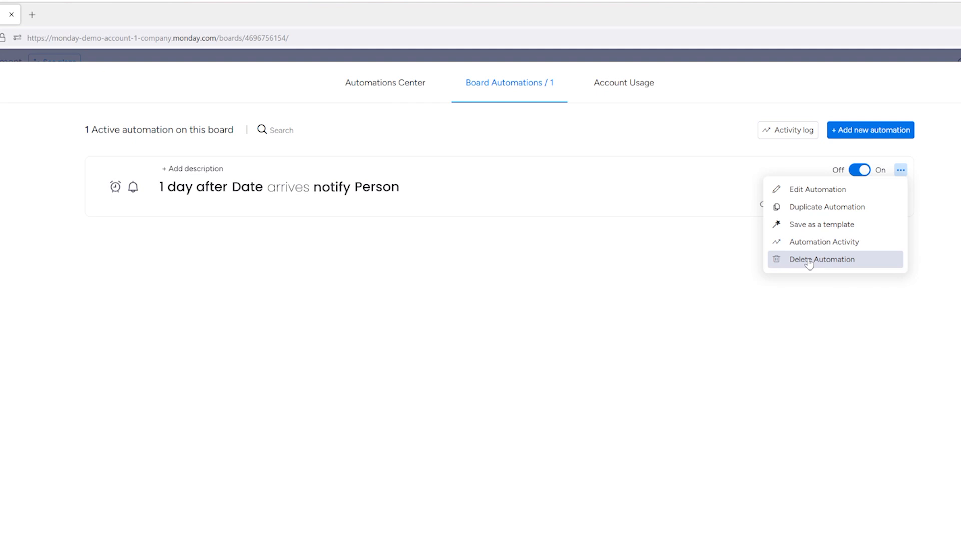
{"action": "left_click", "coordinate": [648, 267]}
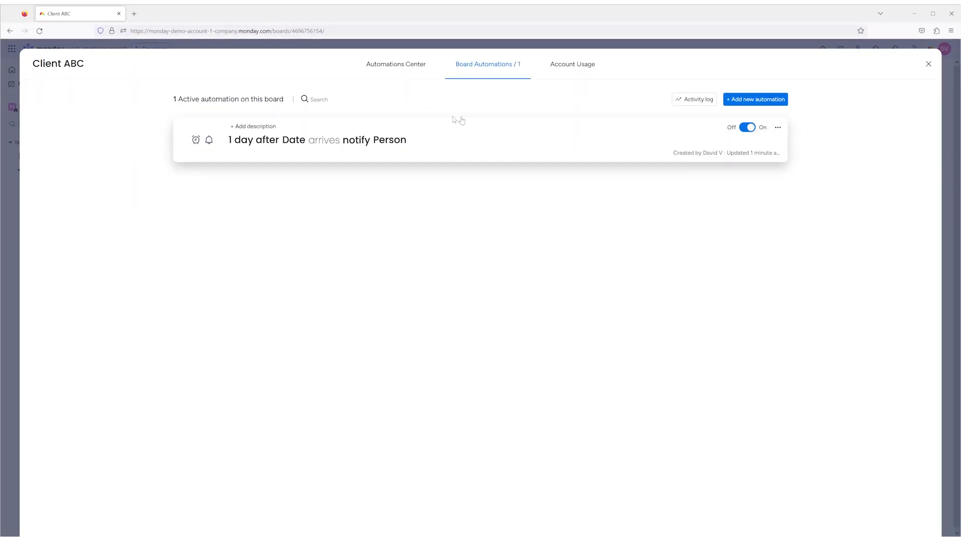
{"action": "left_click", "coordinate": [390, 71]}
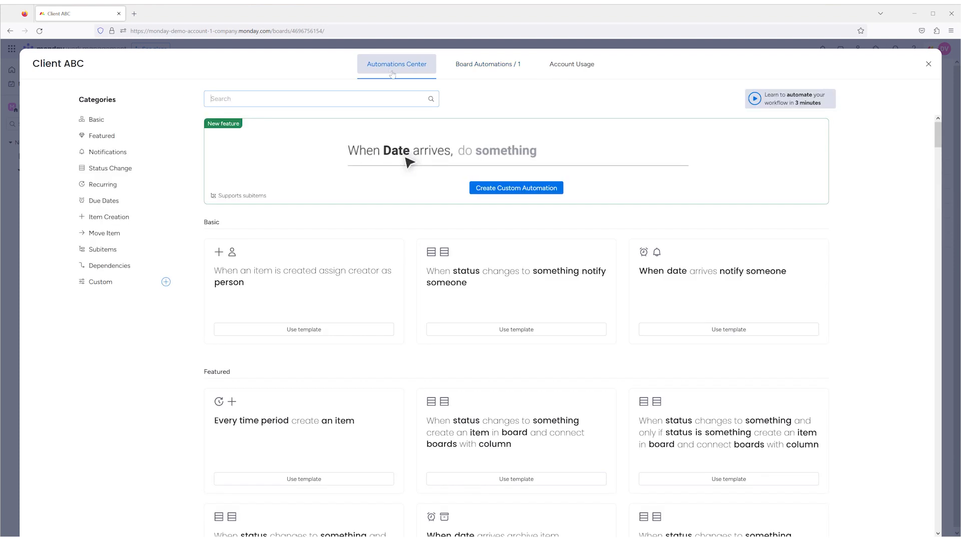